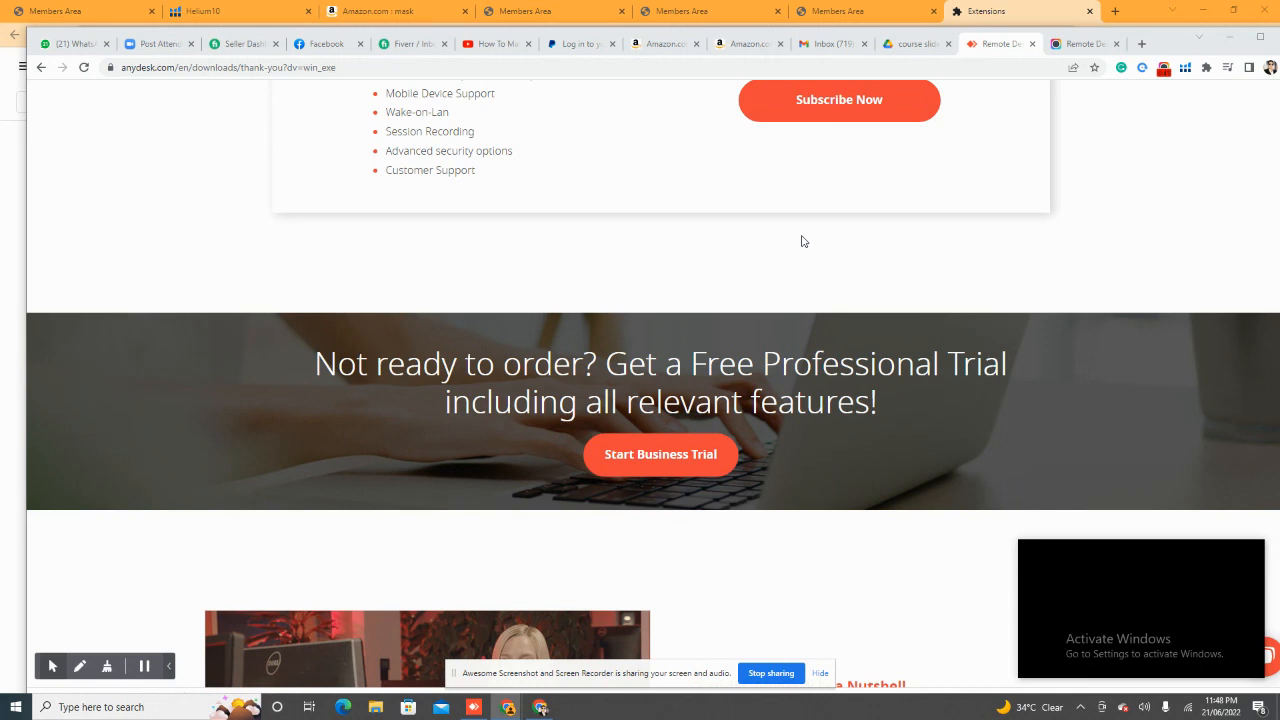
Step: Log in to the My FBA Tools member account with the account password and dismiss the floating video overlay
left_click(824, 24)
left_click(656, 281)
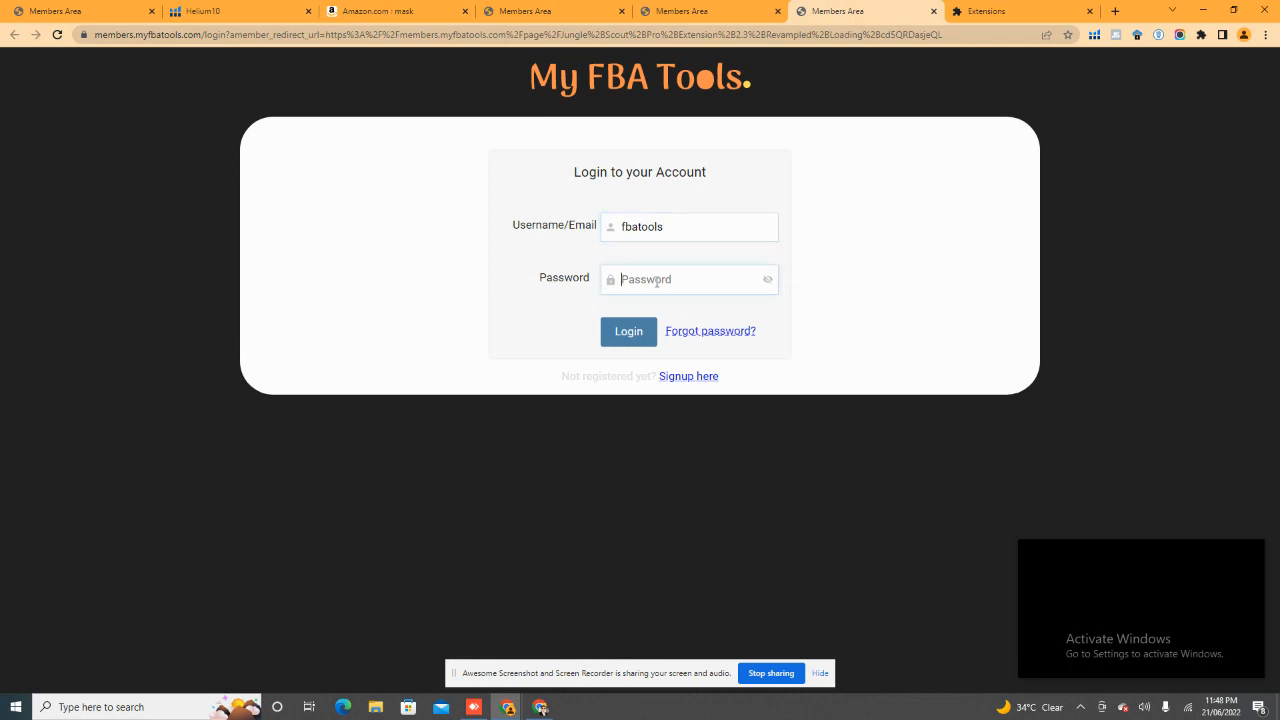
key("ctrl+v")
left_click(617, 337)
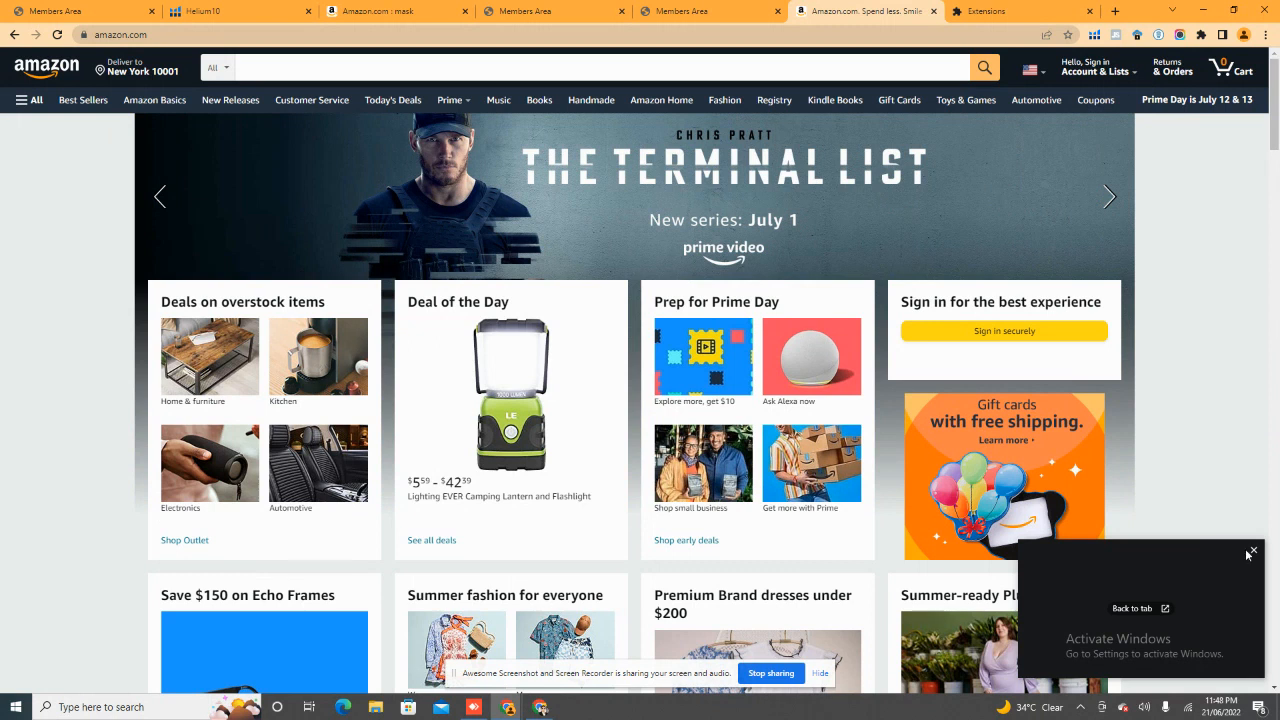
left_click(1252, 553)
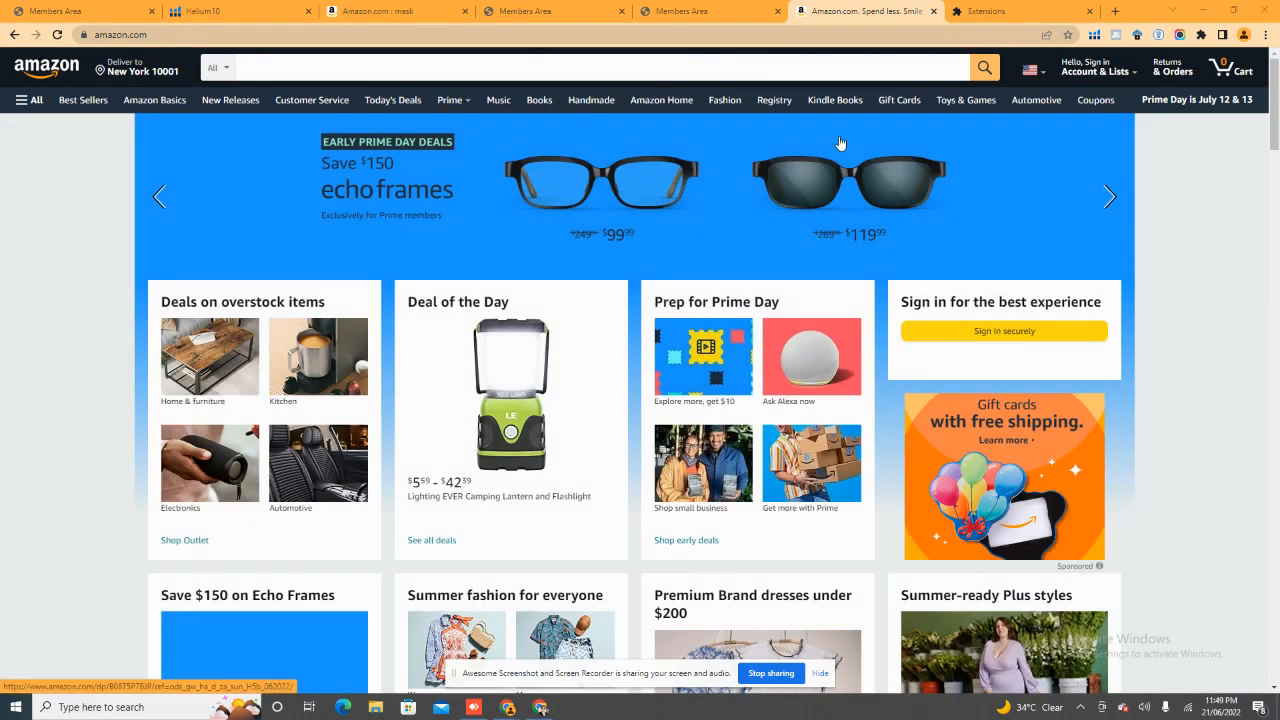
Step: Search Amazon for "pit vipers" using the suggested search term
left_click(300, 70)
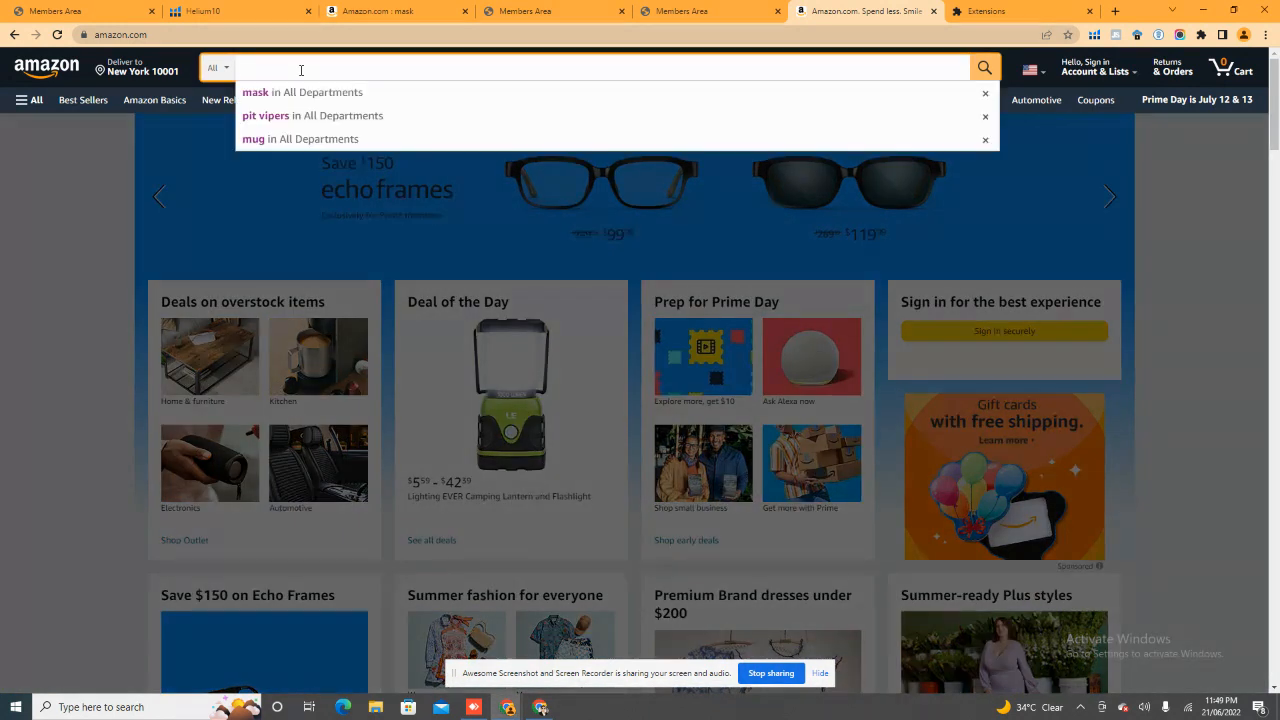
type("pi")
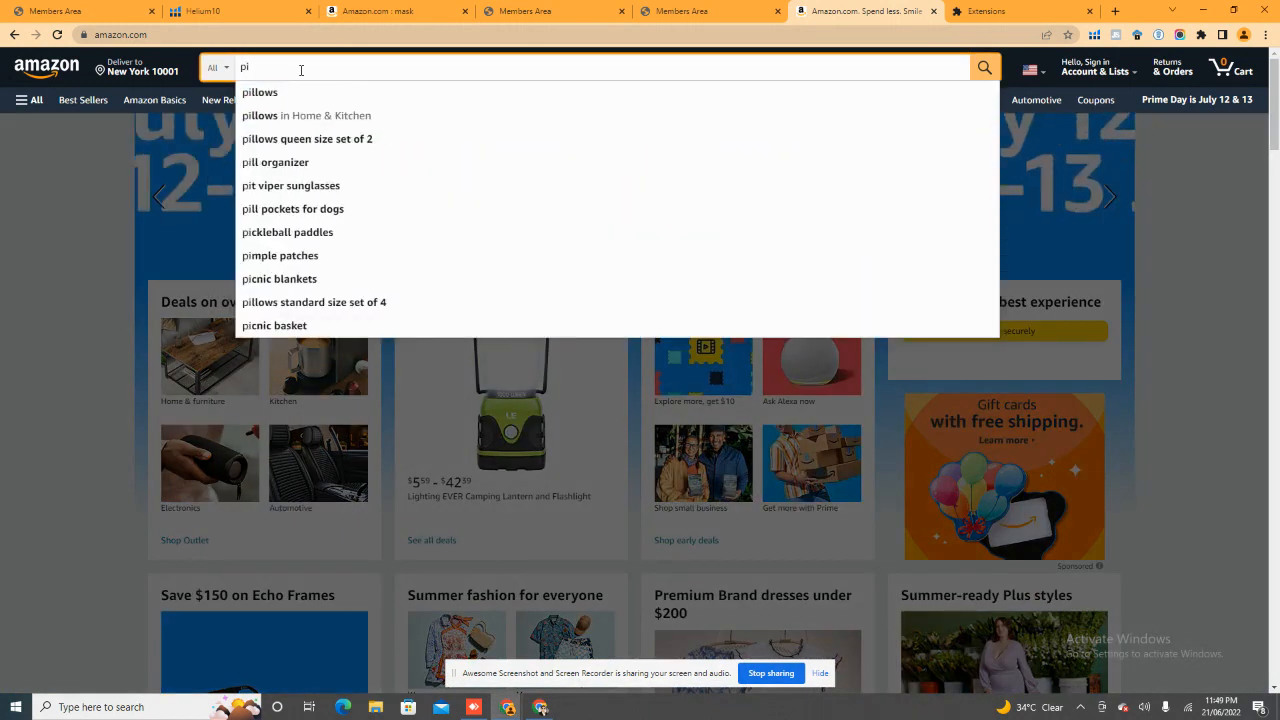
type("t")
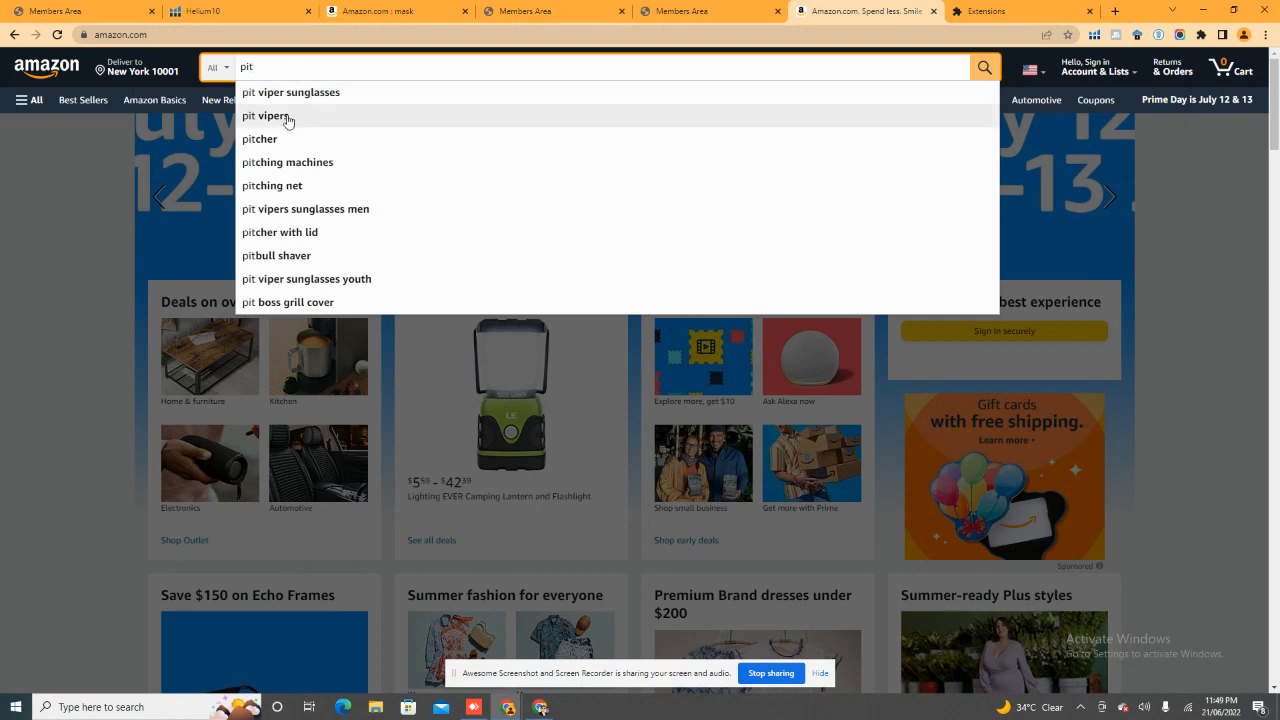
left_click(287, 118)
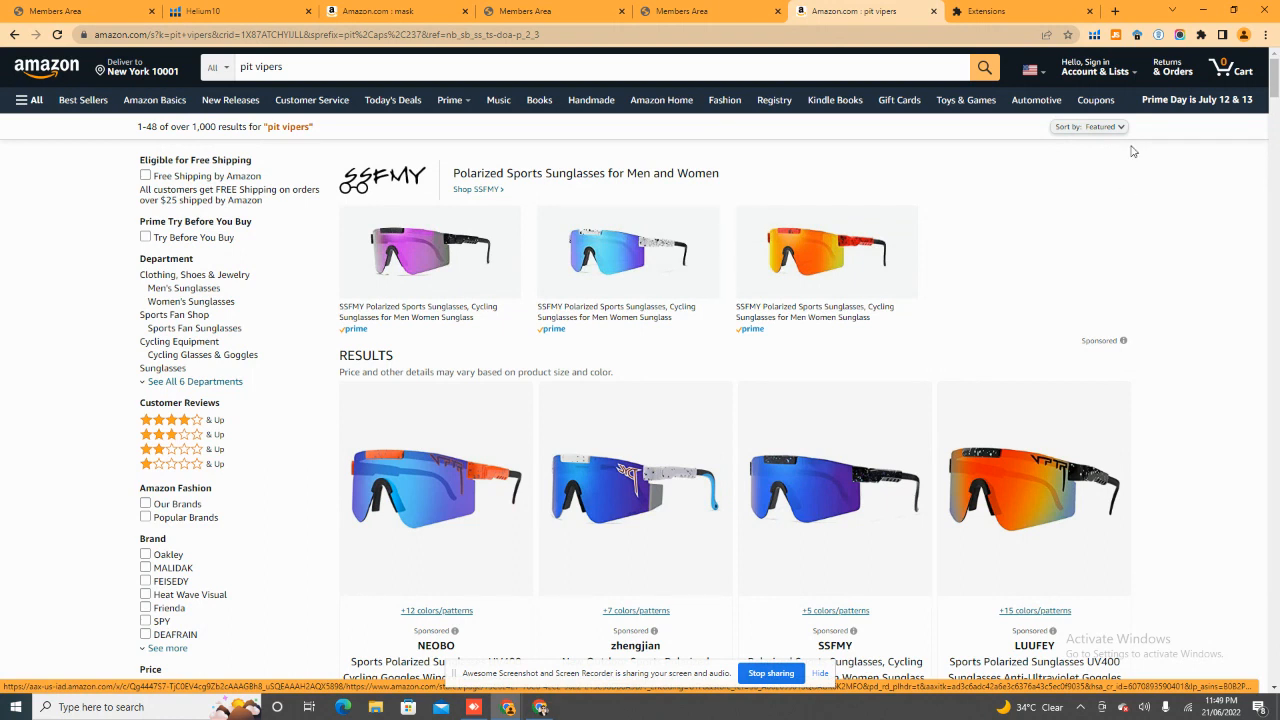
Step: Launch the Jungle Scout extension on the pit vipers results and enlarge its window to fill most of the page
left_click(1117, 36)
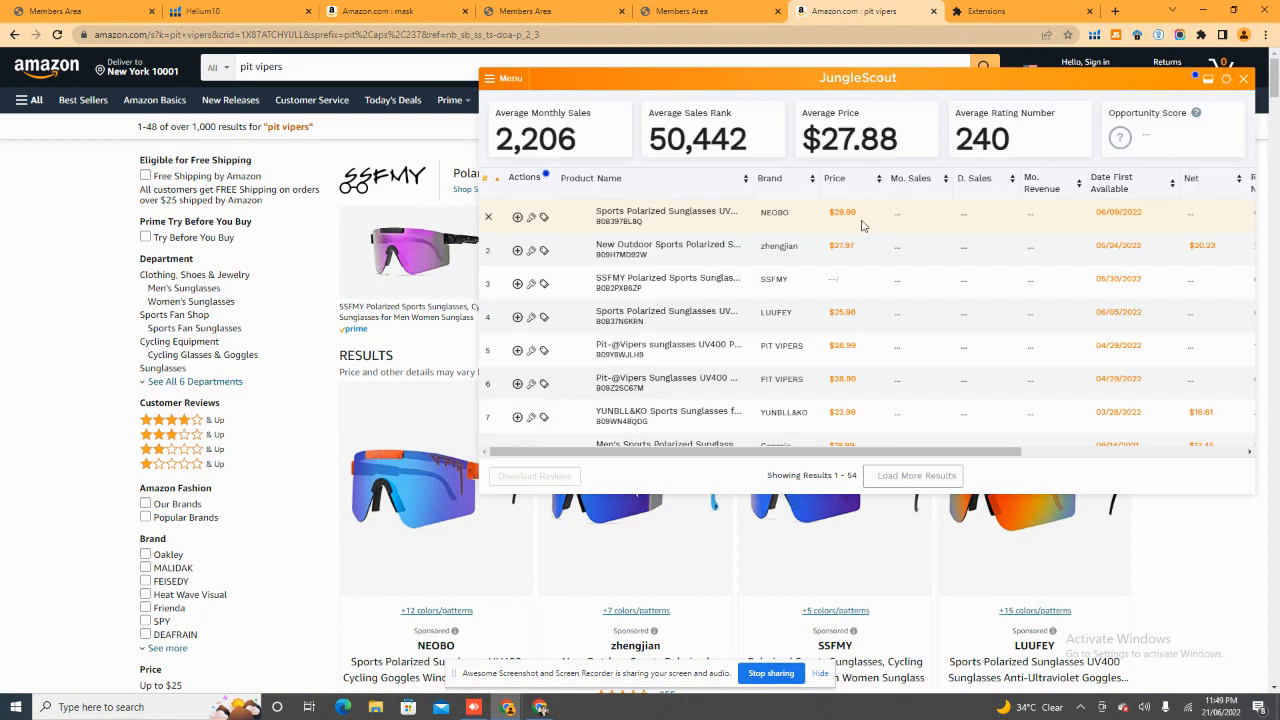
left_click_drag(1016, 78, 590, 66)
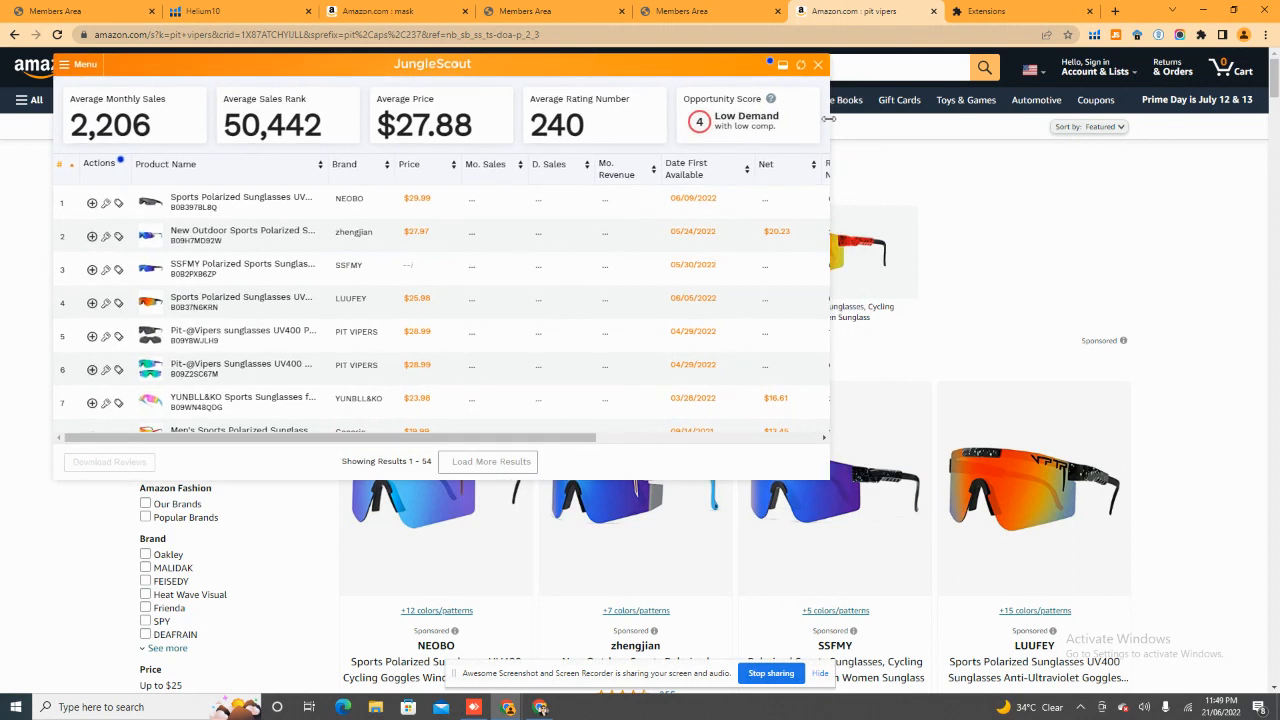
left_click_drag(829, 118, 1278, 180)
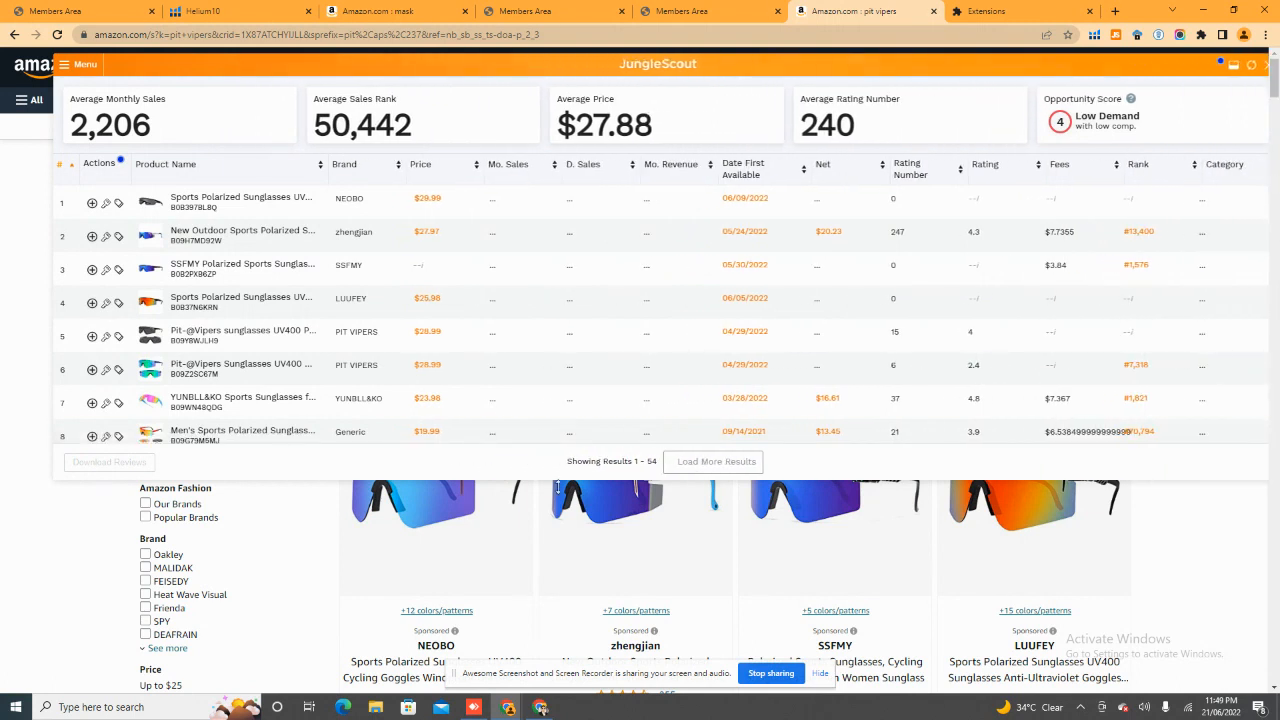
left_click_drag(510, 482, 506, 686)
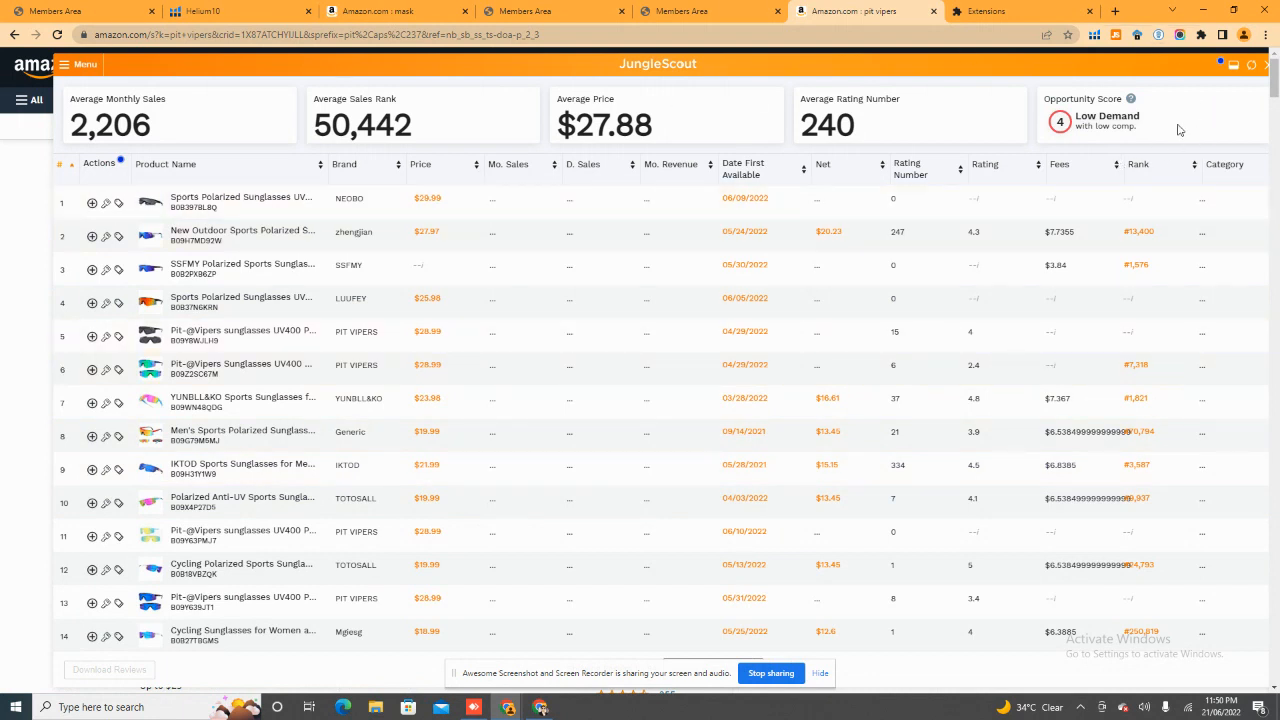
Step: Customize the Jungle Scout view to show the Seller type and Tier data points in both the extension and the Amazon page
left_click(62, 65)
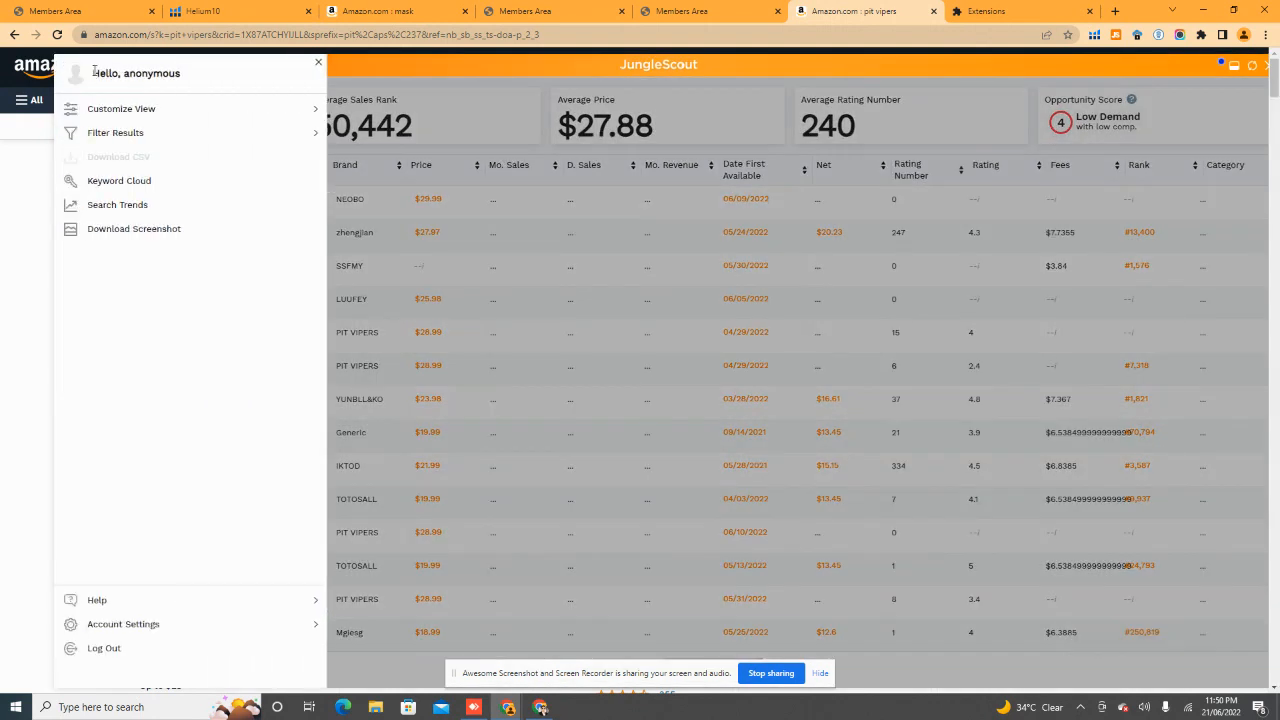
left_click(144, 112)
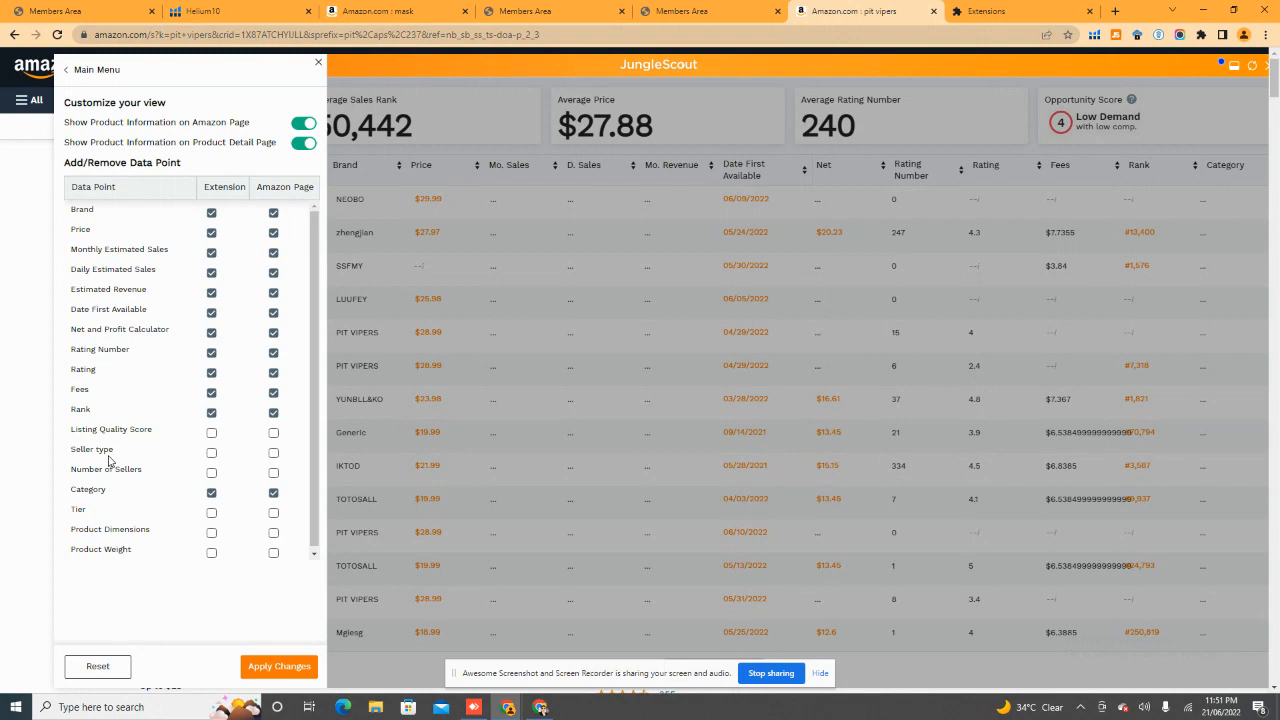
left_click(212, 458)
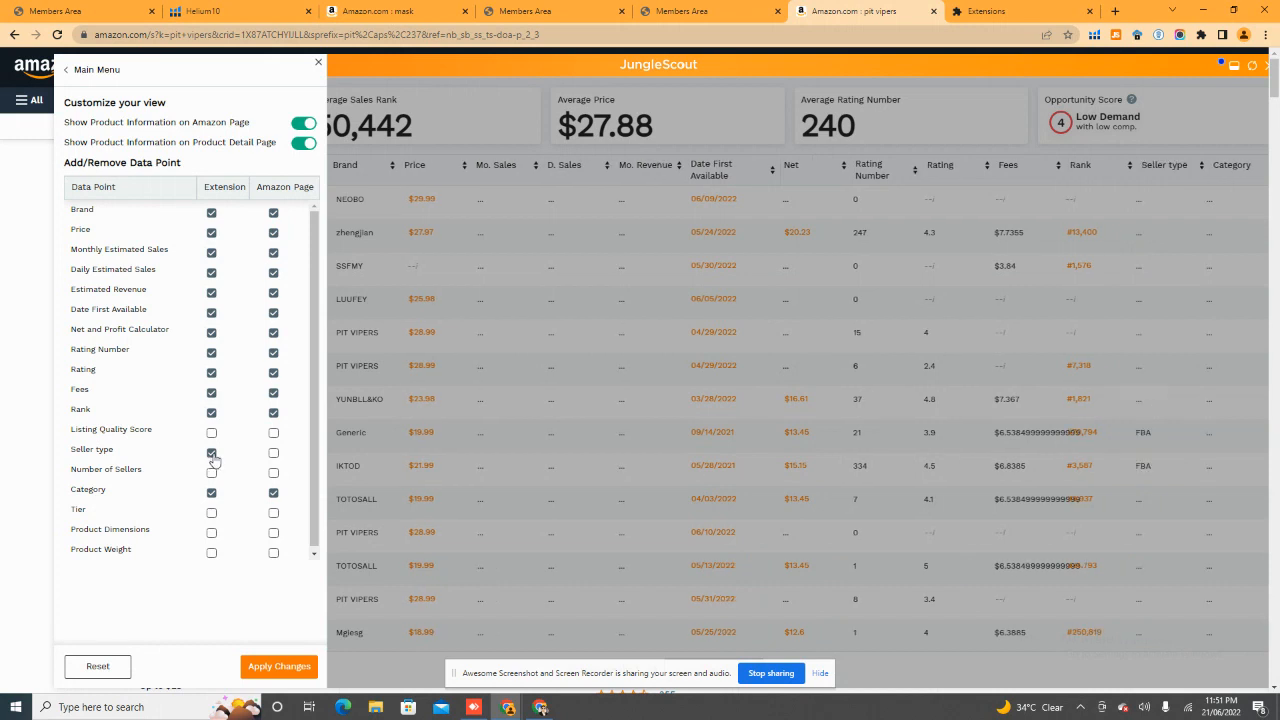
left_click(274, 456)
left_click(211, 514)
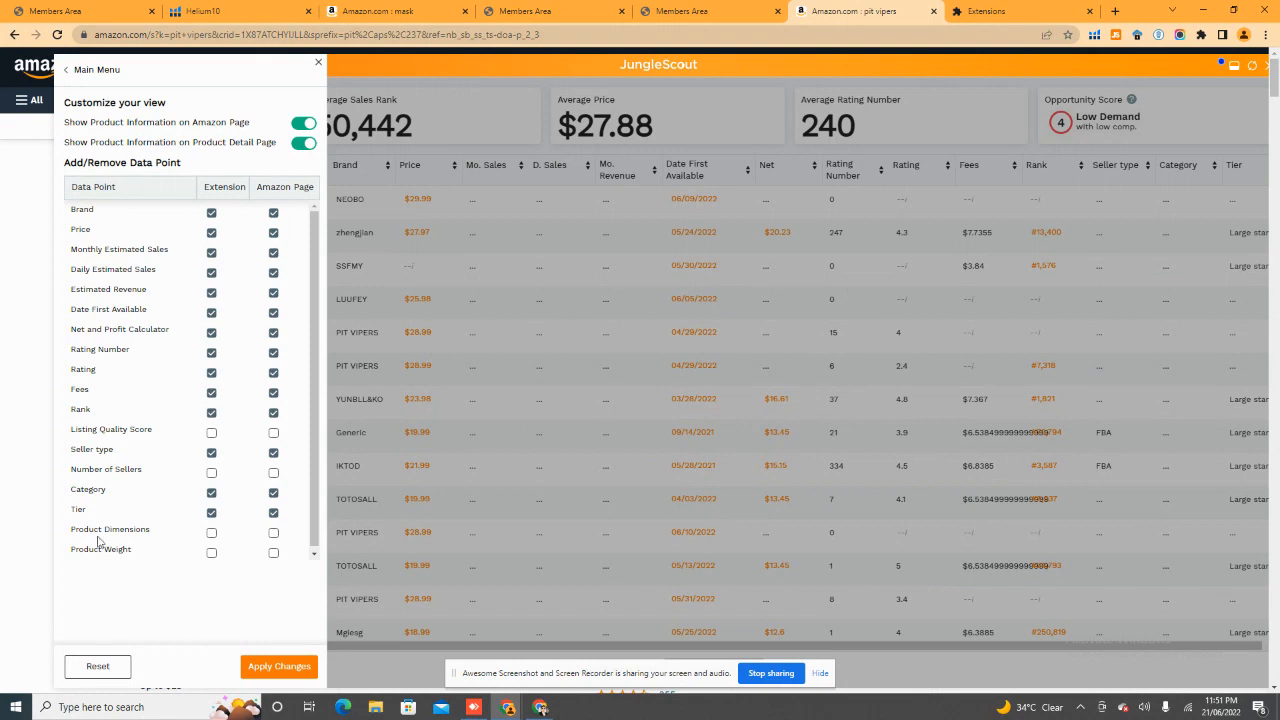
Step: Enable the Product Dimensions and Product Weight data points for both the extension and the Amazon page
left_click(212, 535)
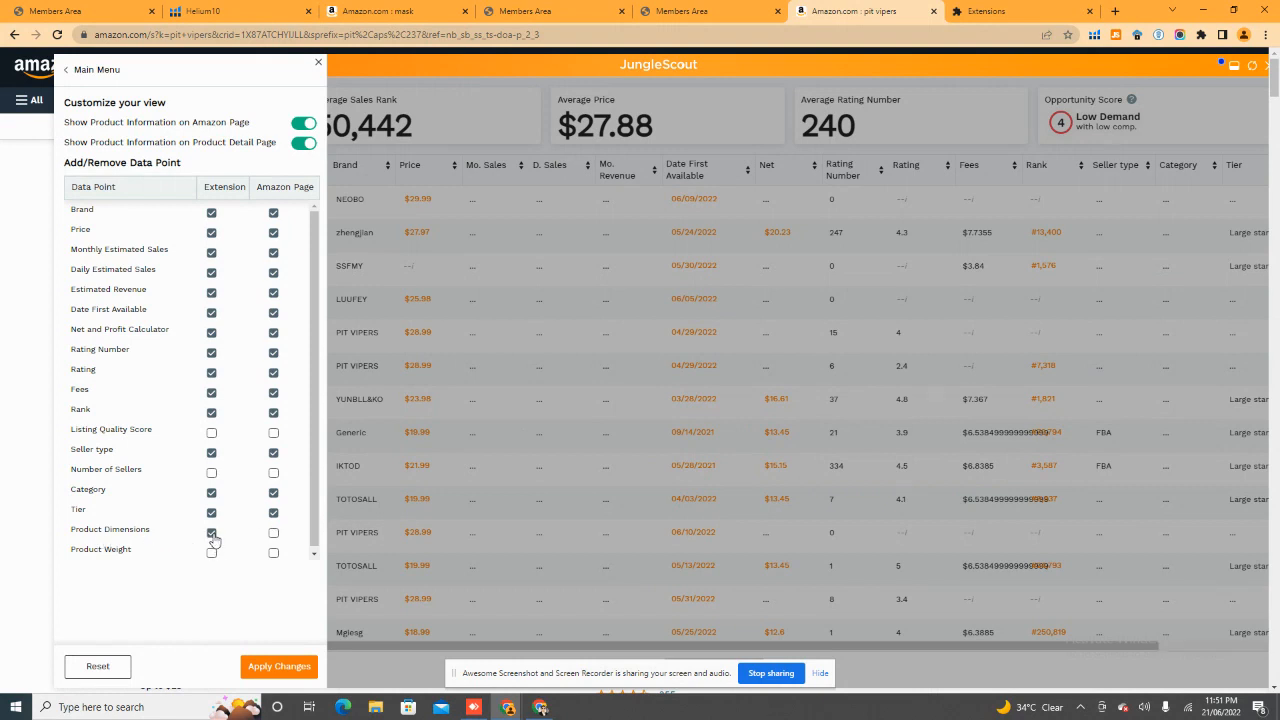
left_click(274, 533)
left_click(211, 553)
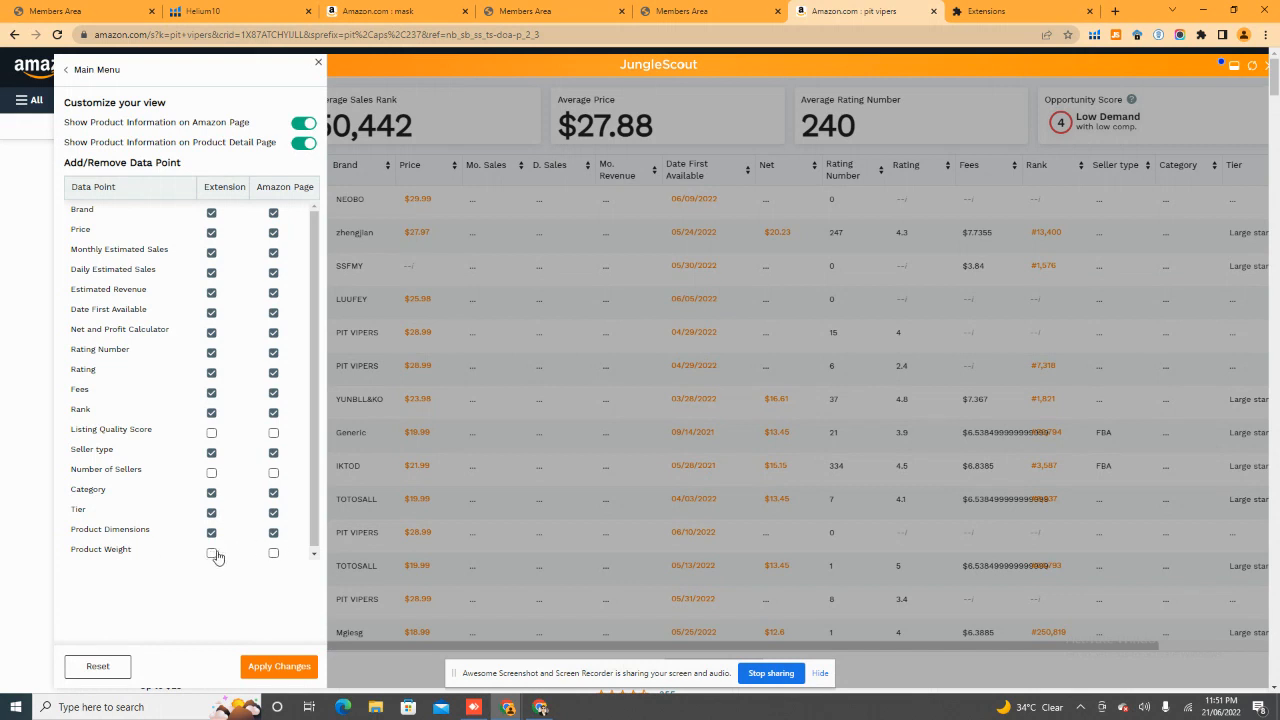
left_click(274, 554)
Step: Enable Listing Quality Score and Number of Sellers for both the extension and the Amazon page, and apply the view changes
left_click(211, 434)
left_click(273, 434)
left_click(211, 474)
left_click(273, 474)
left_click(273, 474)
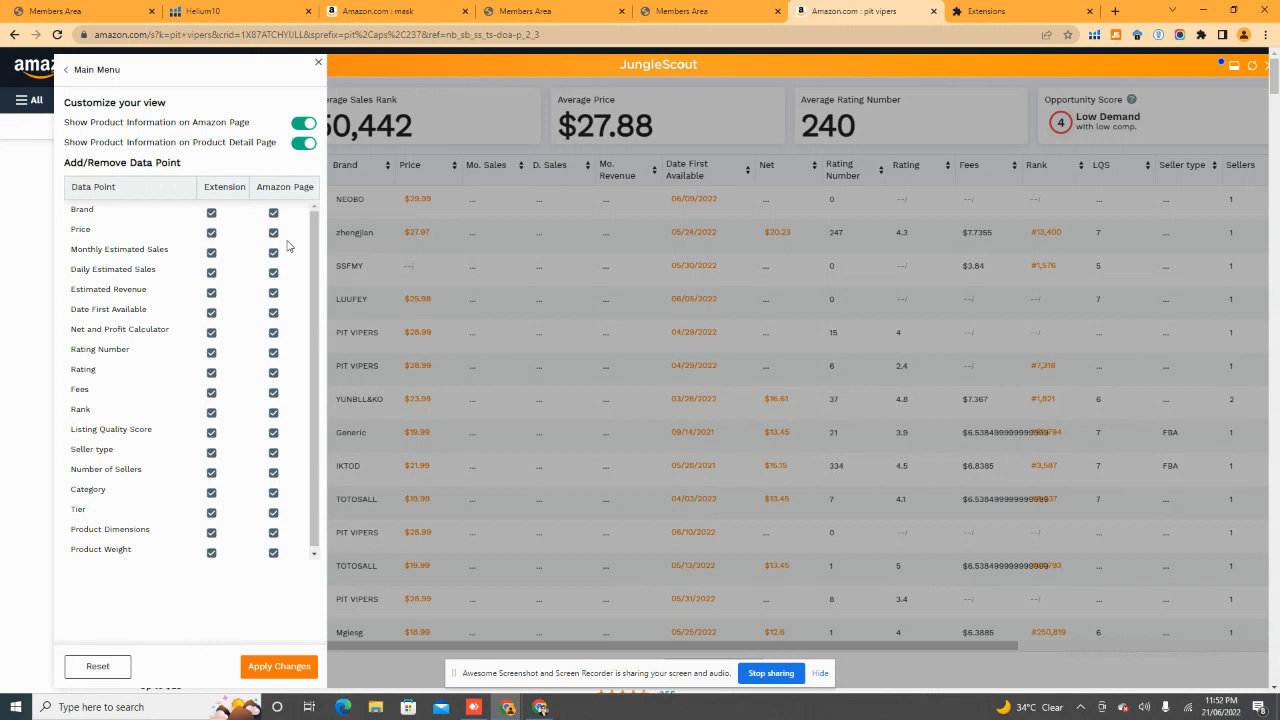
left_click(264, 668)
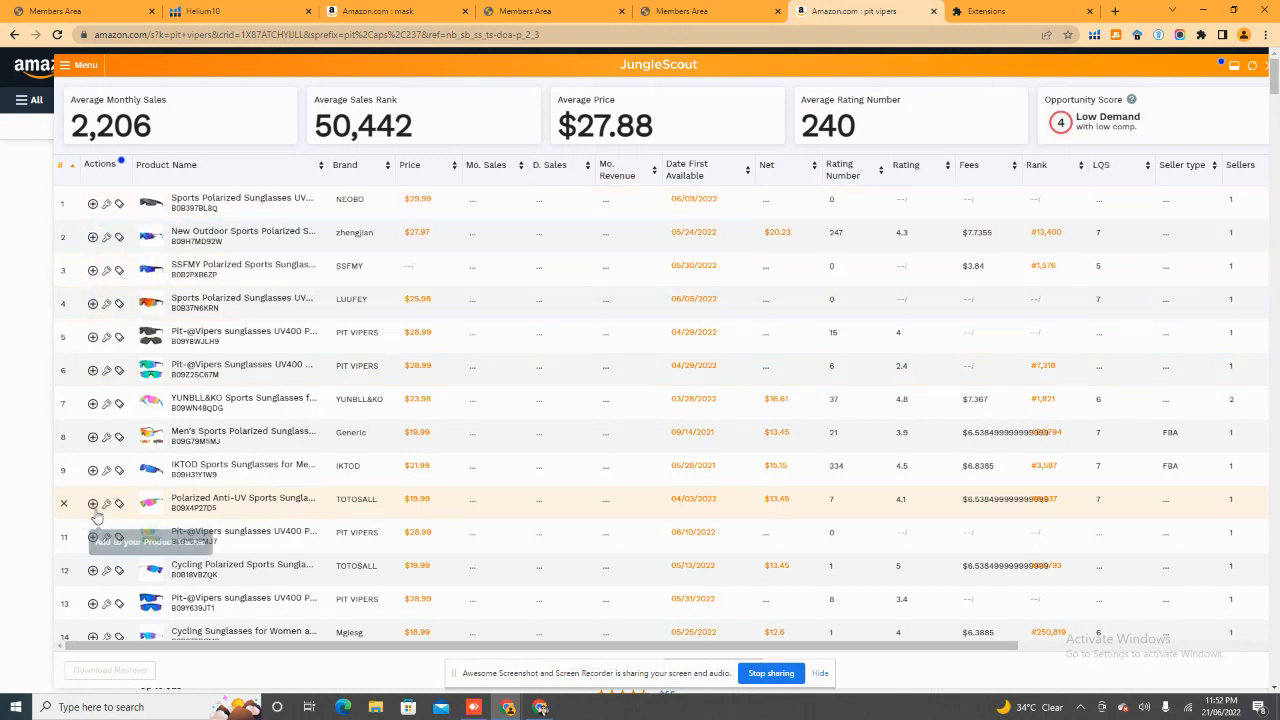
Step: Refresh the Jungle Scout product data and dismiss the driver updater notification
mouse_move(213, 530)
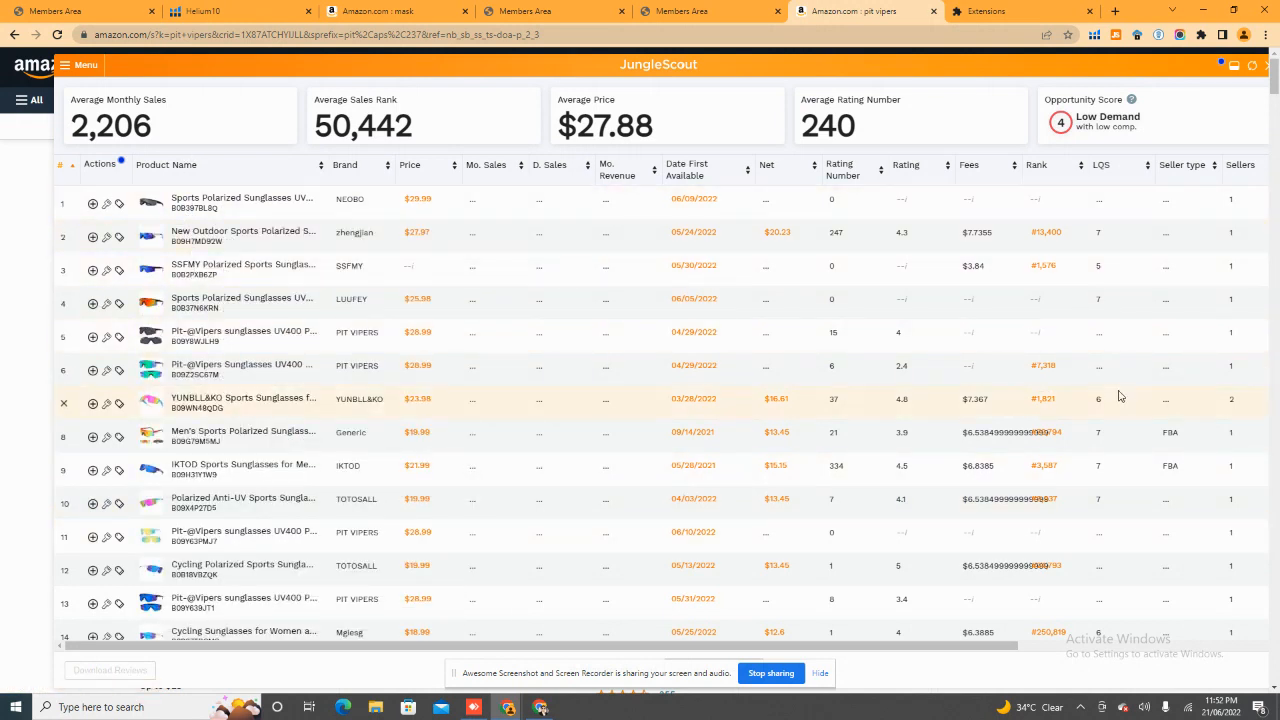
mouse_move(183, 207)
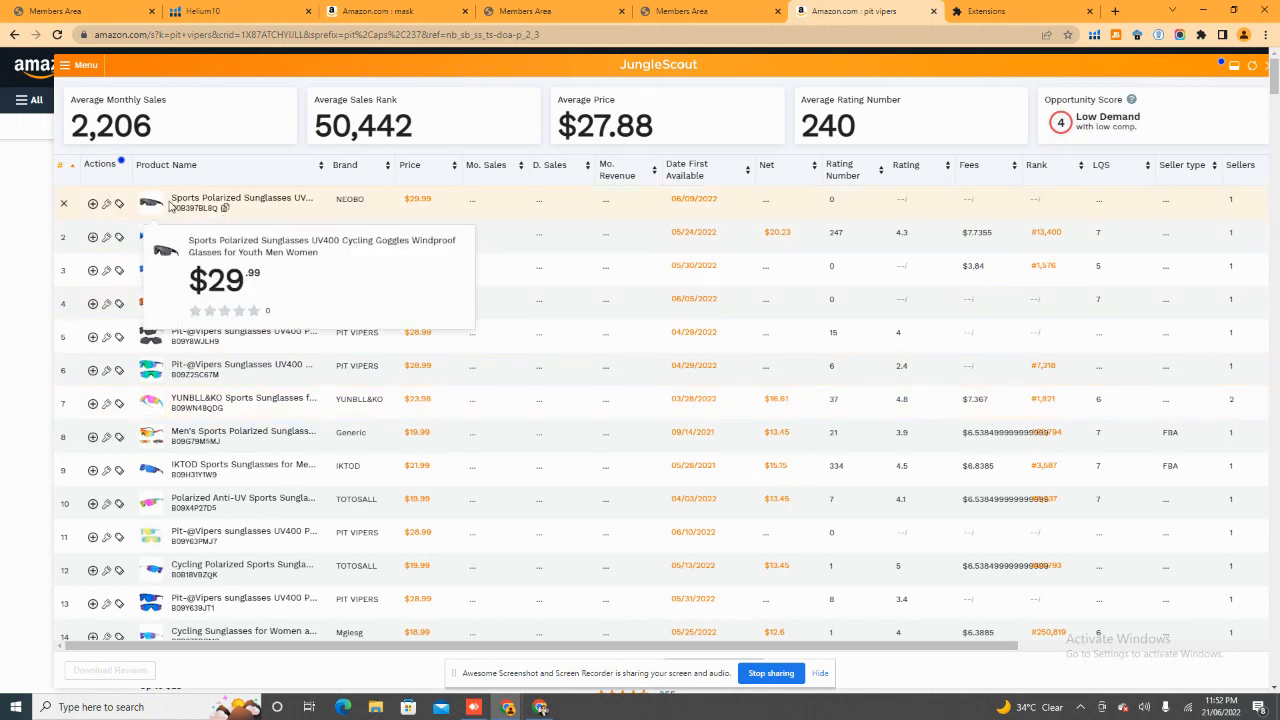
mouse_move(1058, 305)
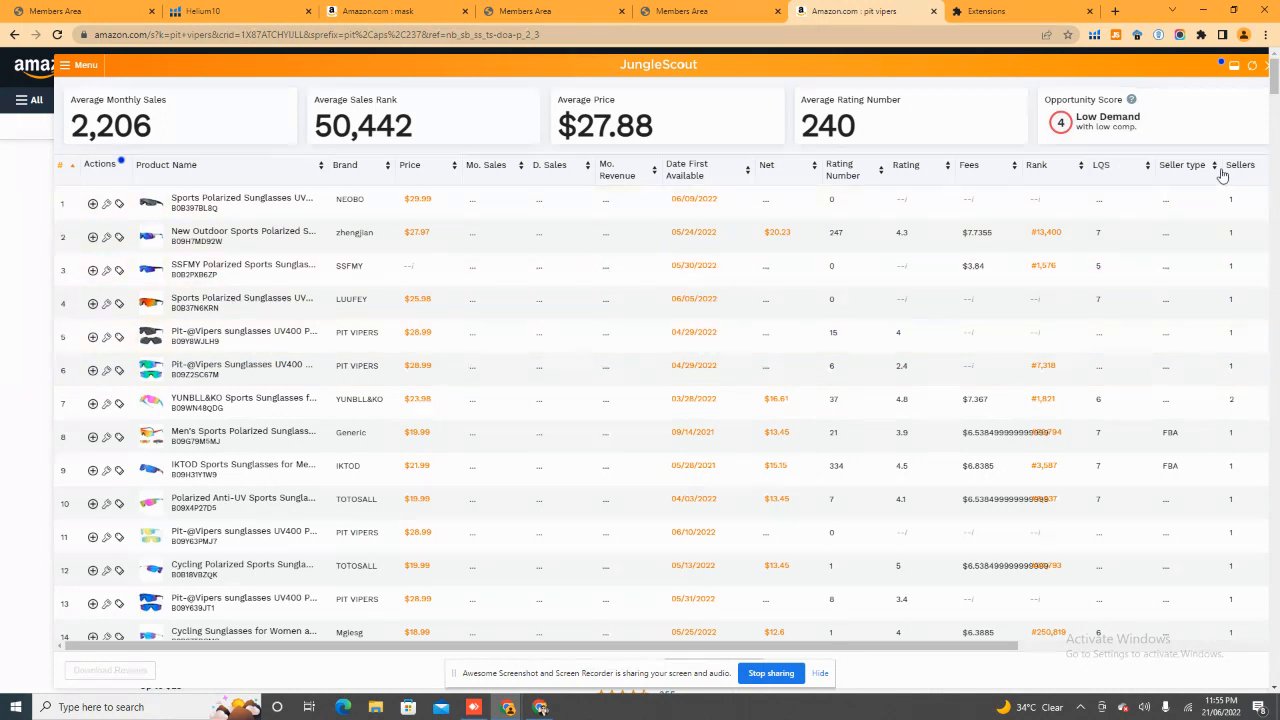
left_click(1253, 68)
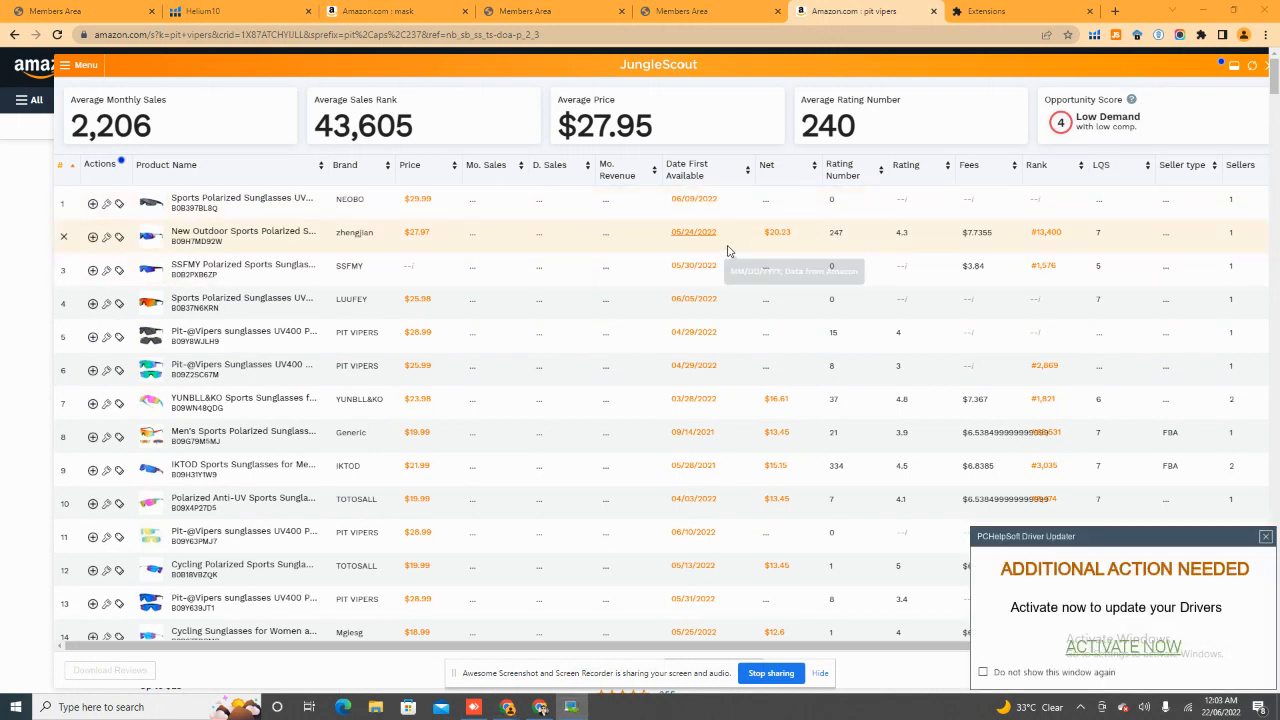
left_click(1266, 538)
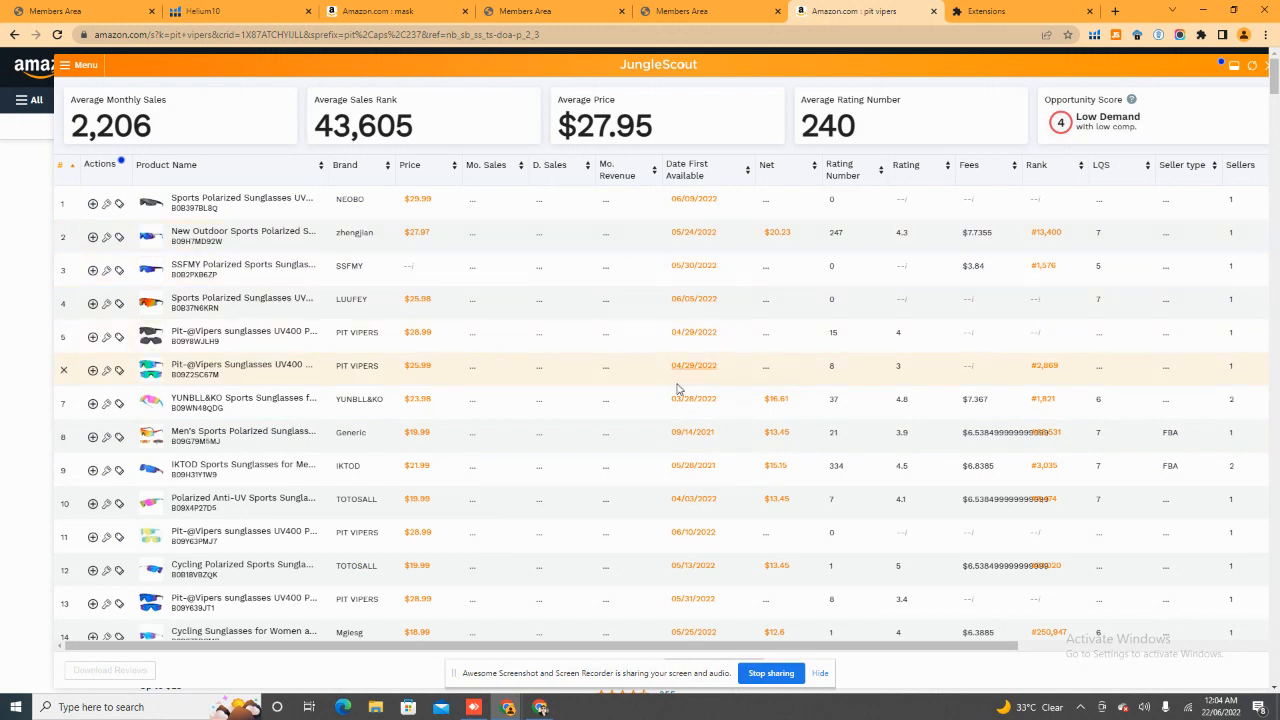
Step: Examine the product table's columns from brand and price through rank, LQS, seller type, tier, dimensions and weight
mouse_move(309, 335)
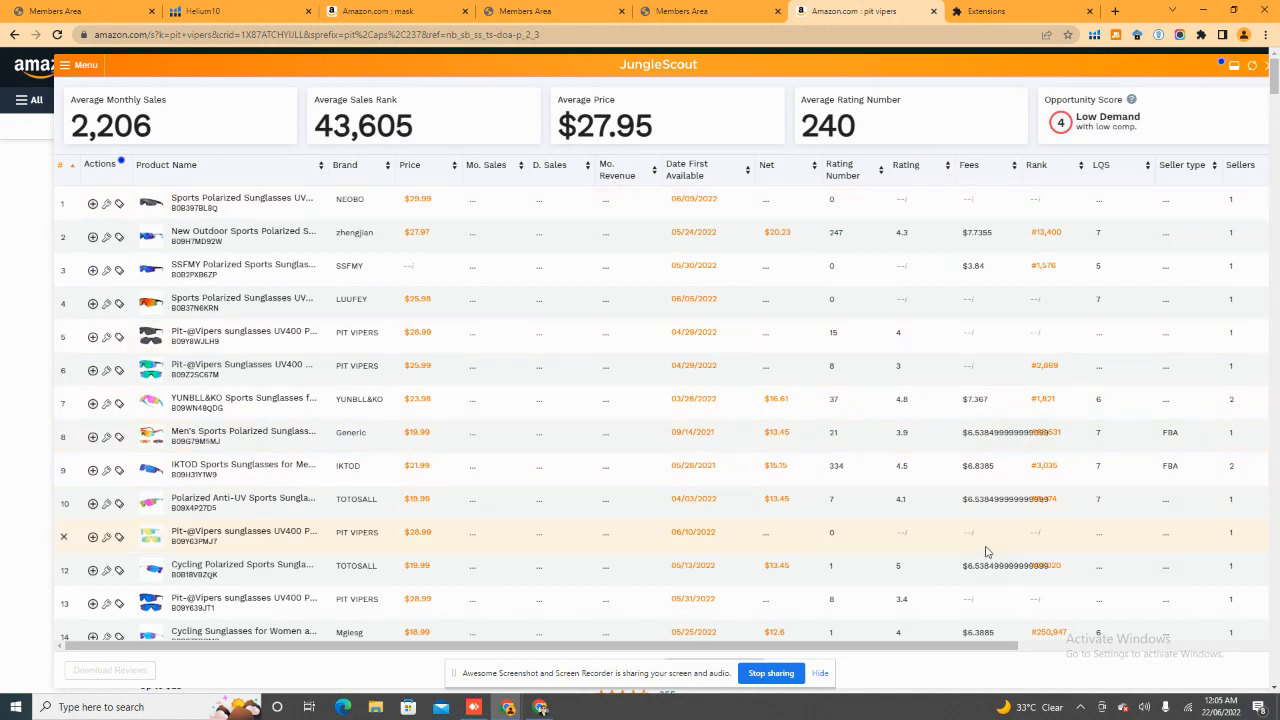
left_click_drag(938, 648, 1118, 643)
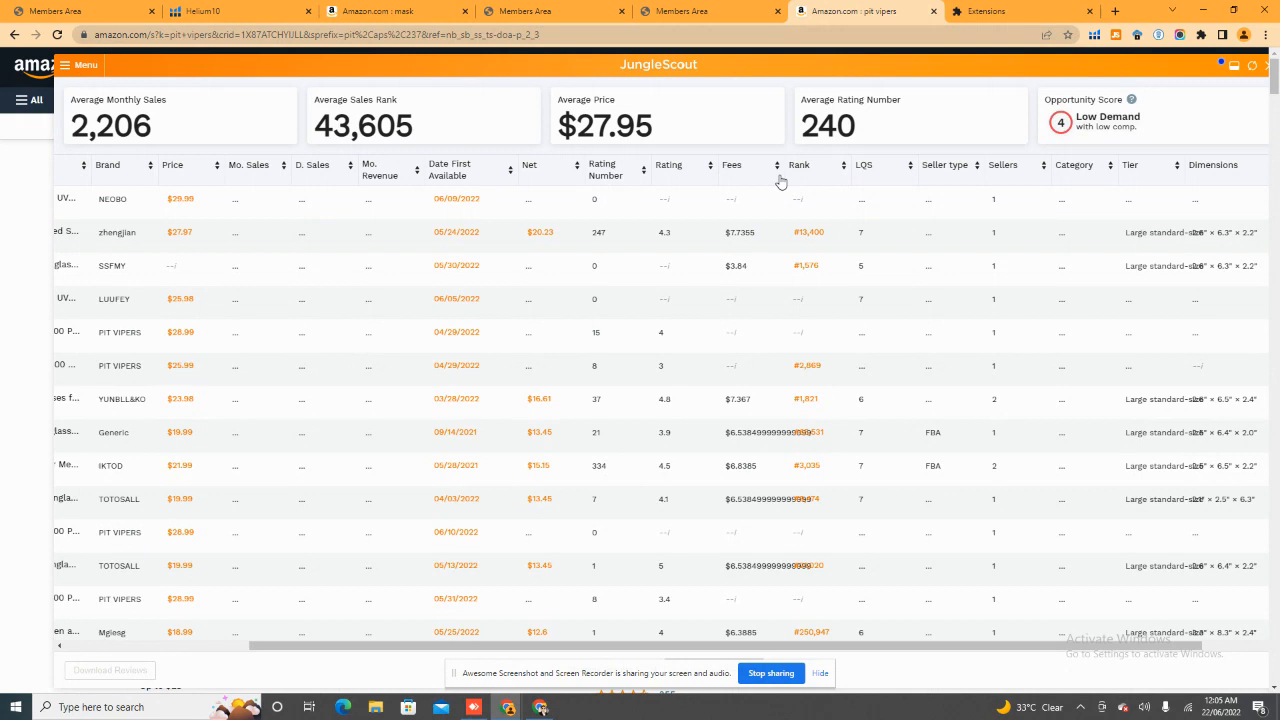
mouse_move(801, 206)
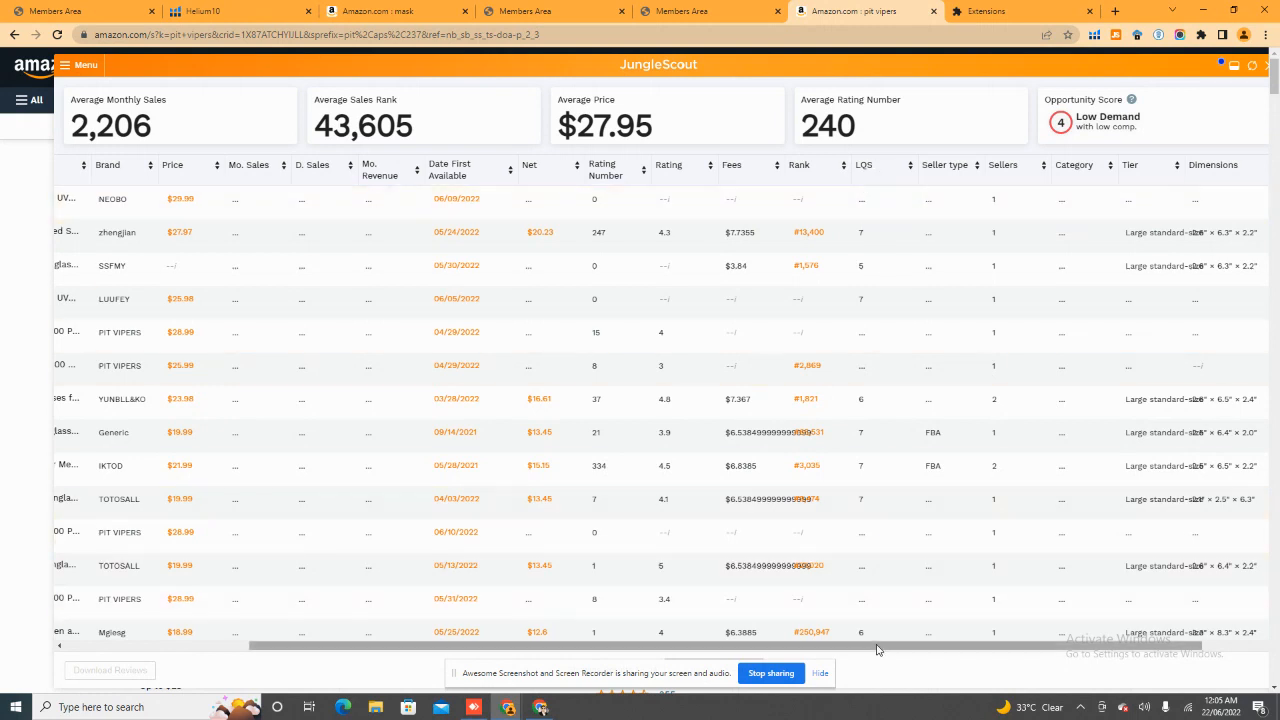
left_click_drag(877, 650, 911, 650)
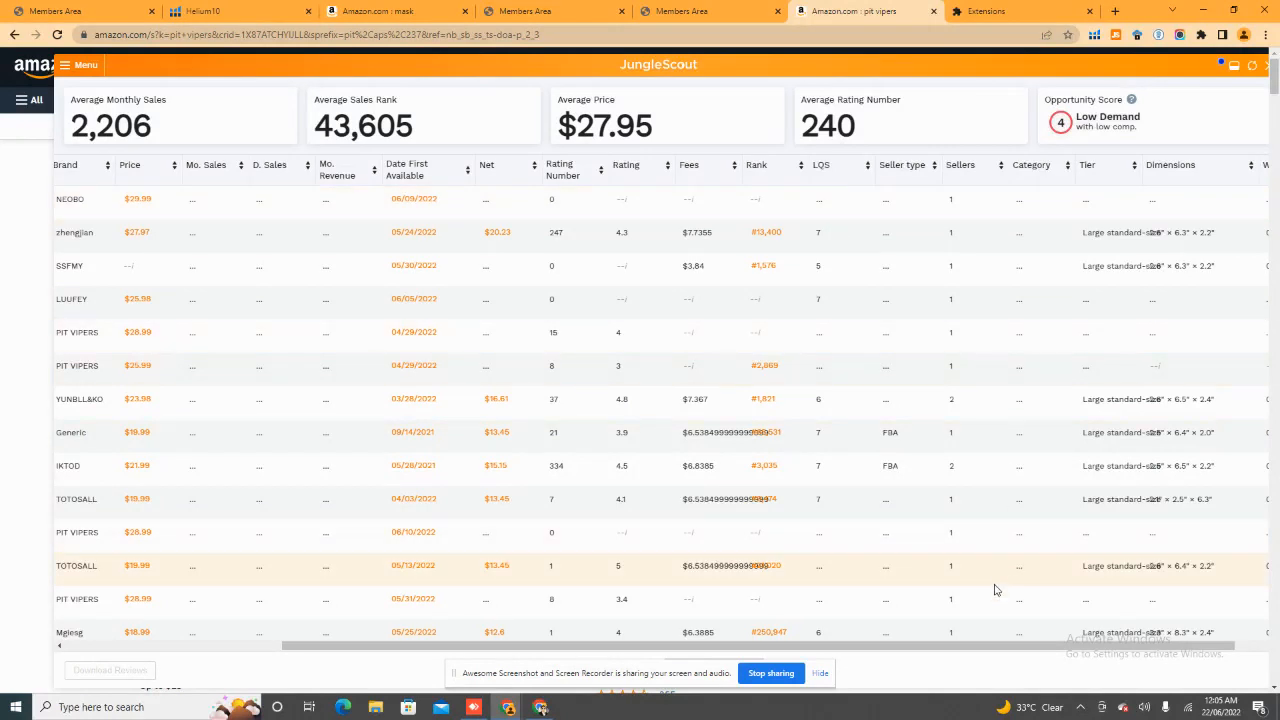
left_click_drag(958, 647, 989, 648)
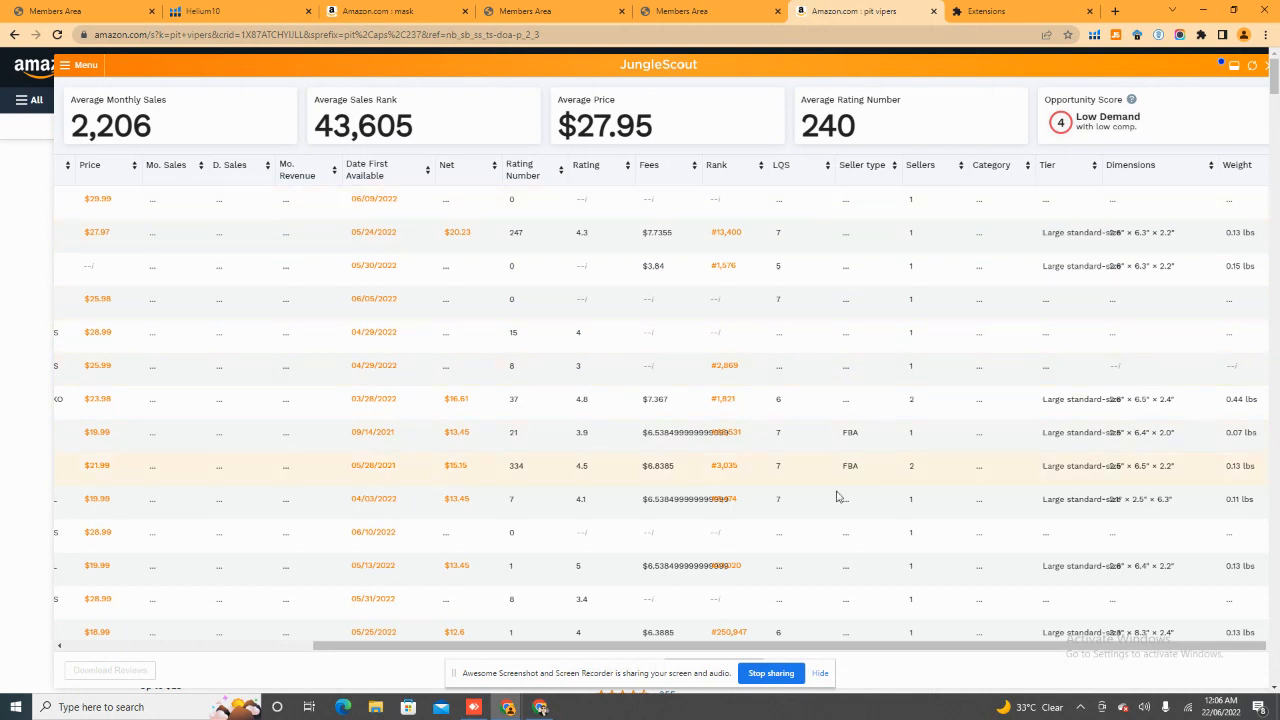
left_click_drag(925, 647, 947, 646)
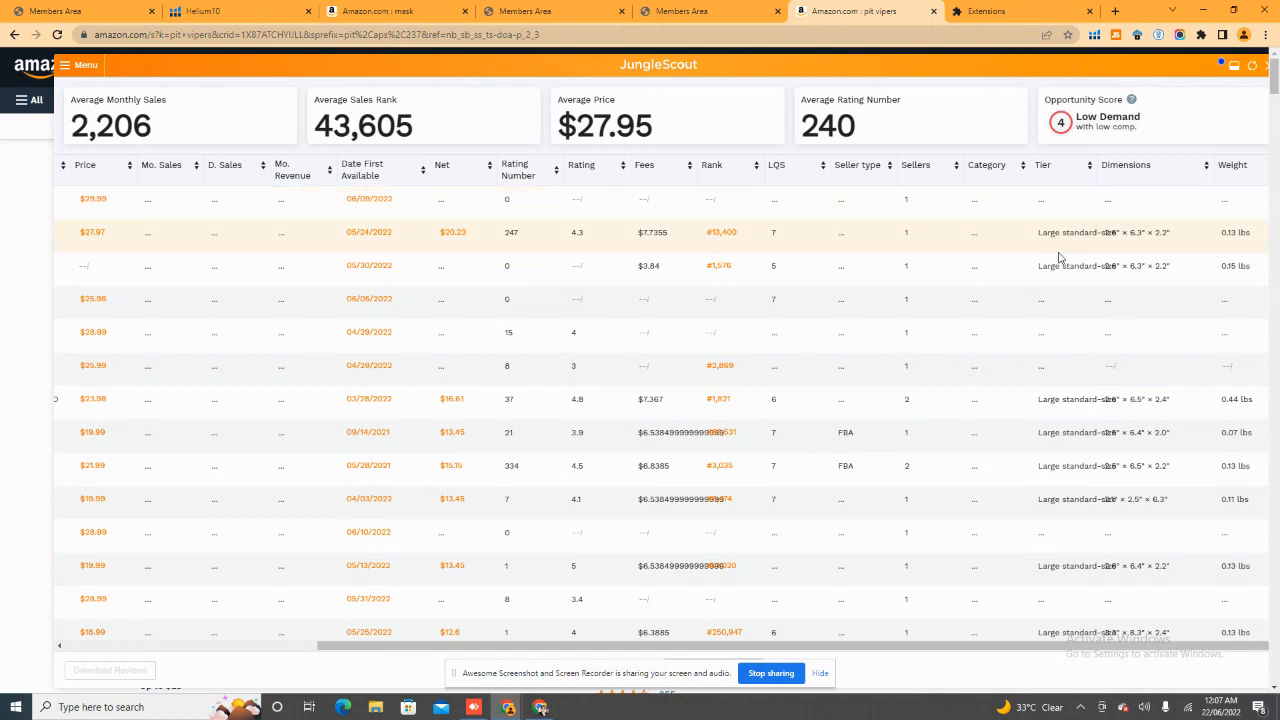
mouse_move(1045, 173)
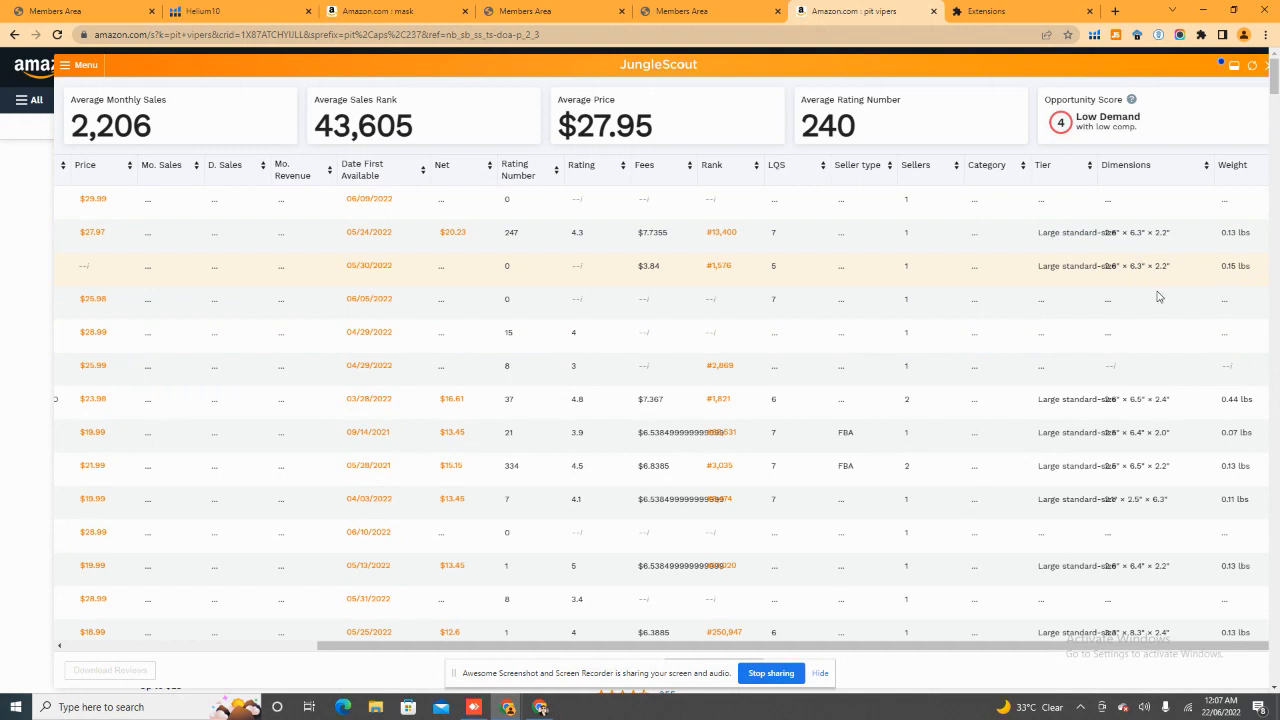
left_click_drag(1147, 652, 1116, 657)
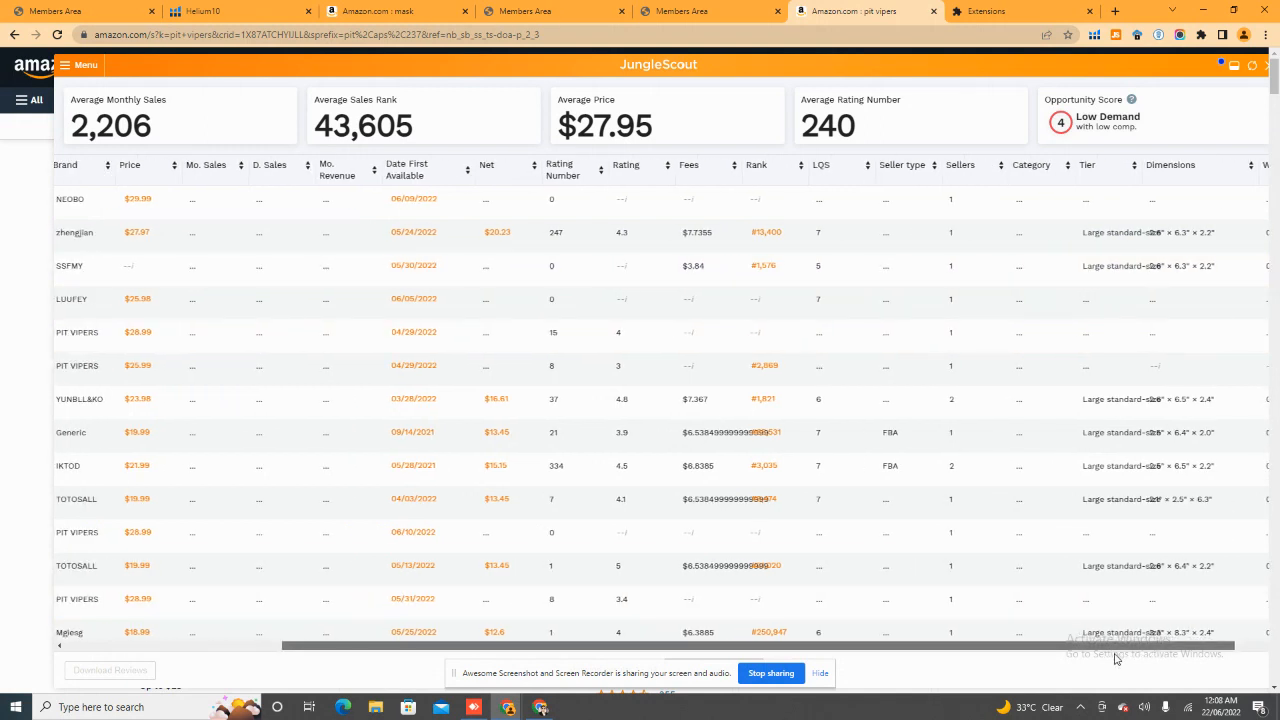
scroll(1080, 658, "left", 5)
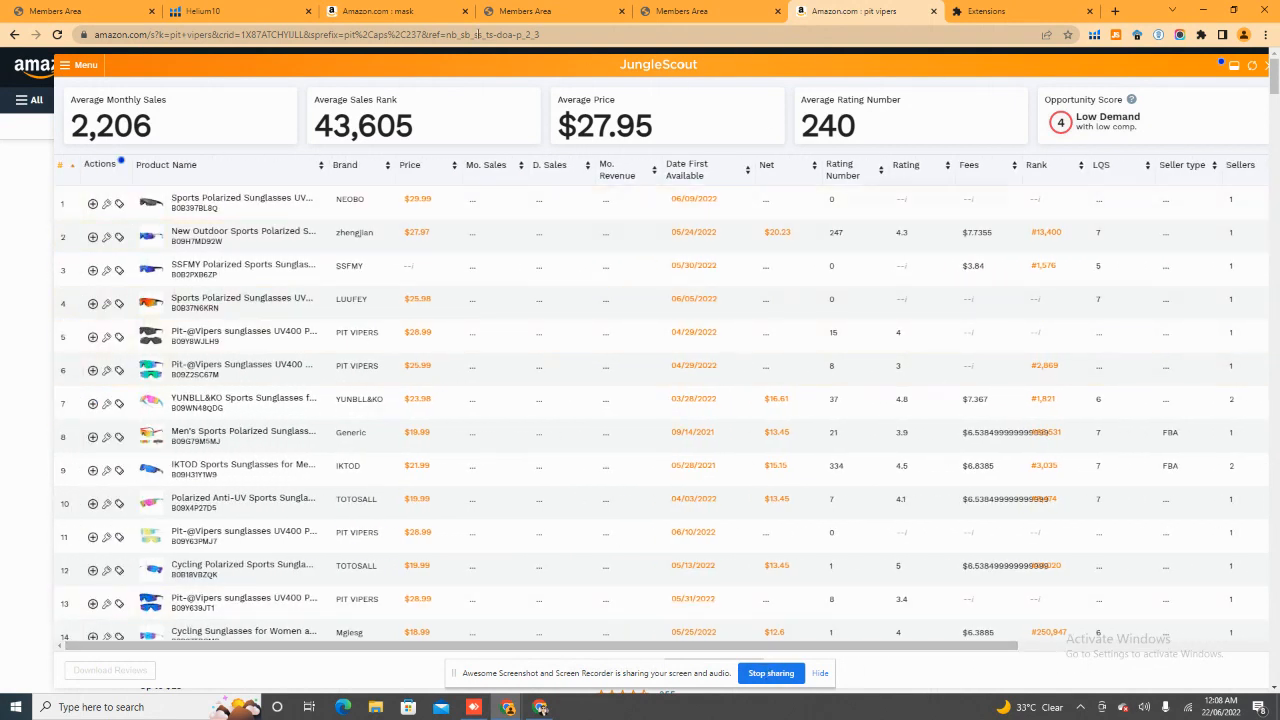
mouse_move(292, 486)
left_click_drag(995, 651, 1218, 648)
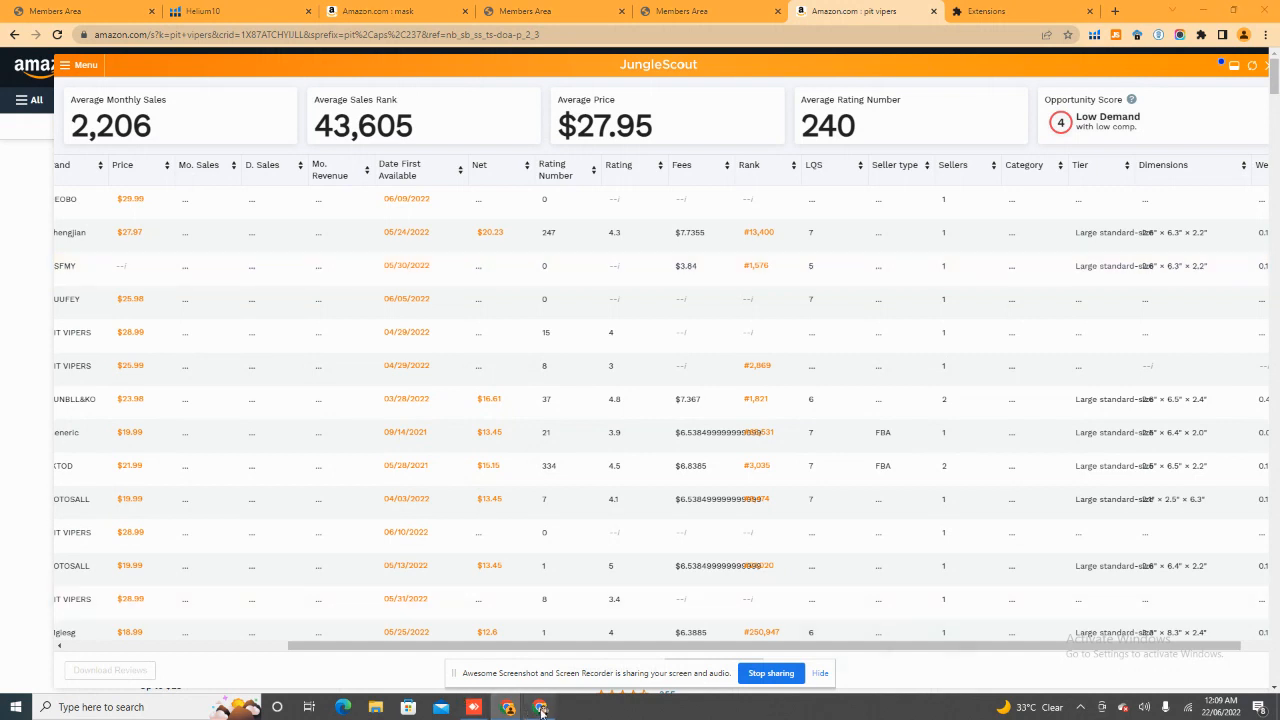
left_click(540, 707)
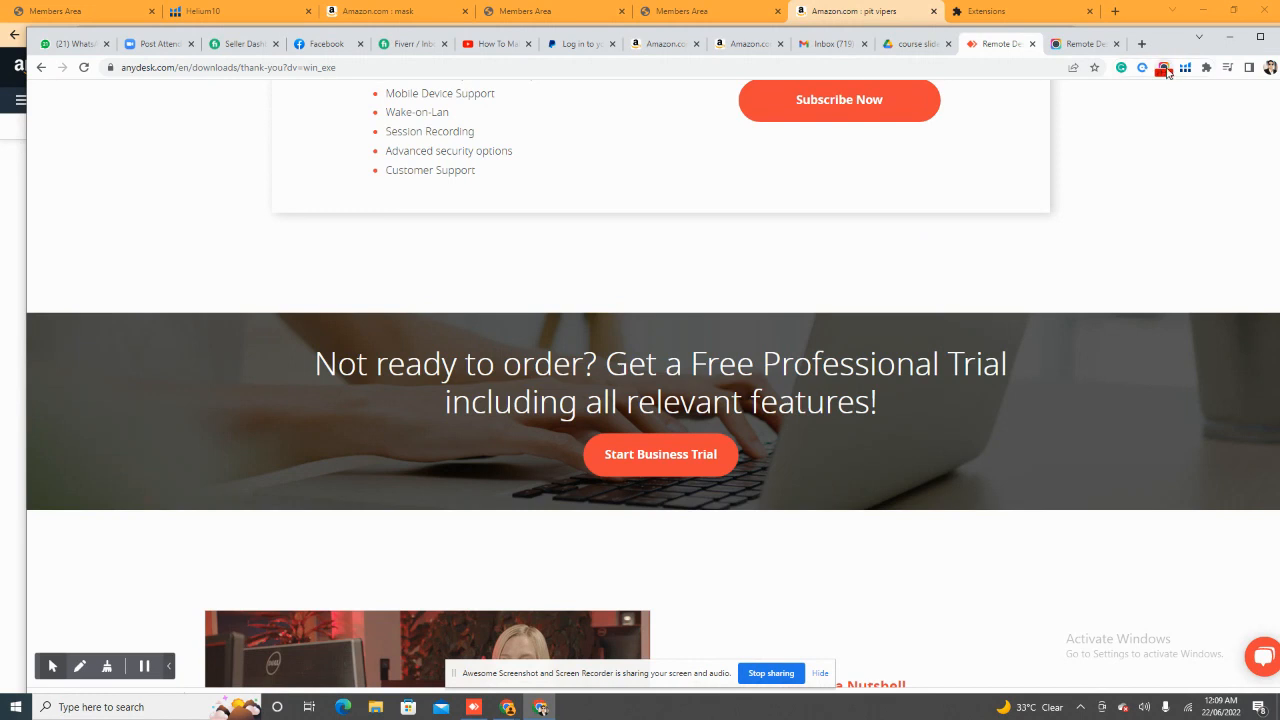